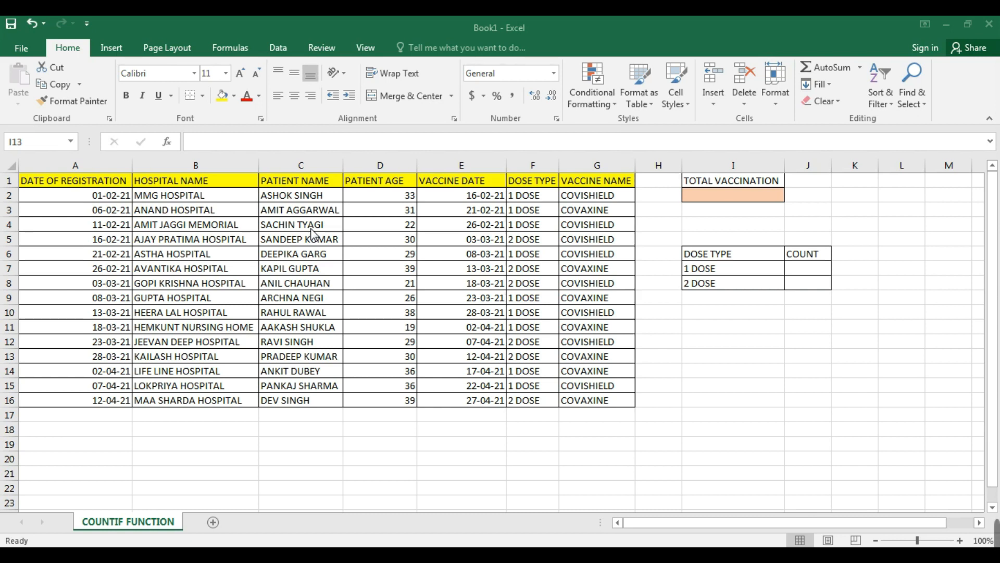
Count the patient name entries in the TOTAL VACCINATION cell I2 with the formula =COUNTA(C2:C16)
left_click(740, 197)
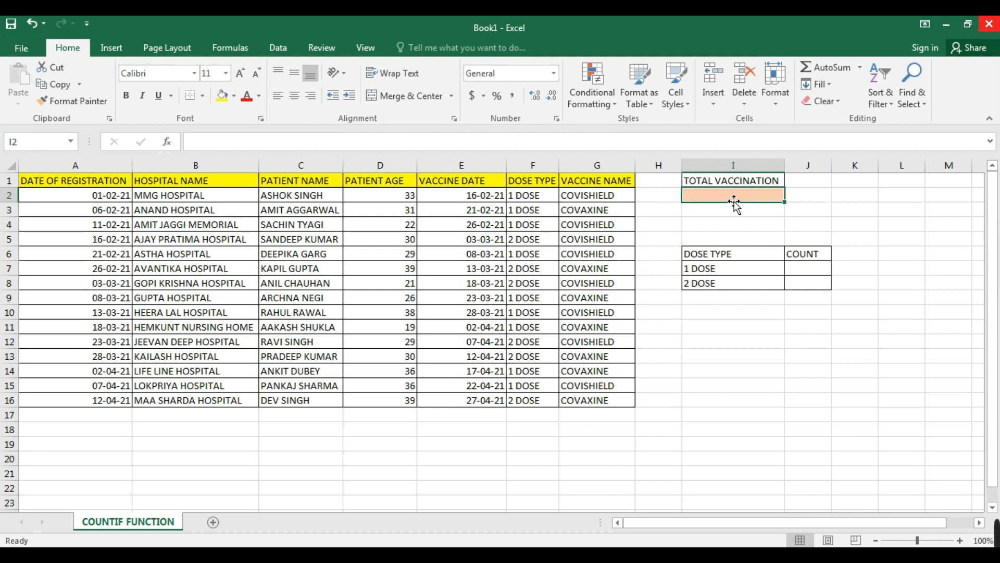
type("=")
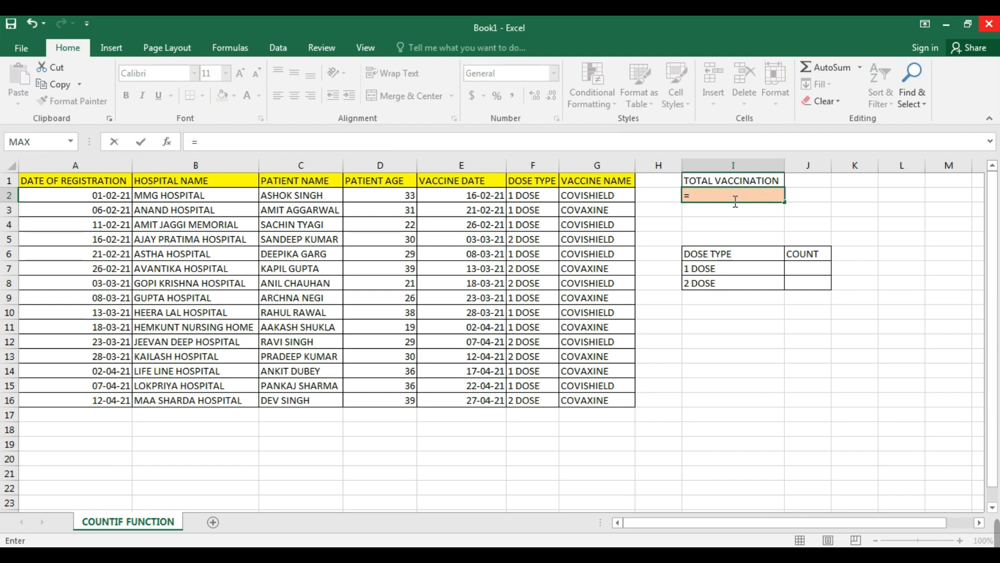
type("CO")
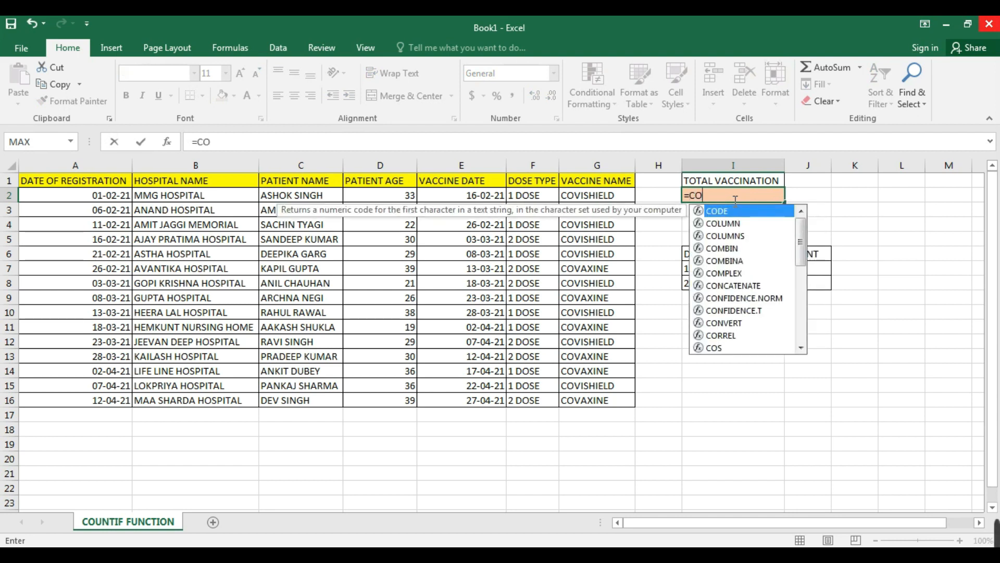
type("UNT")
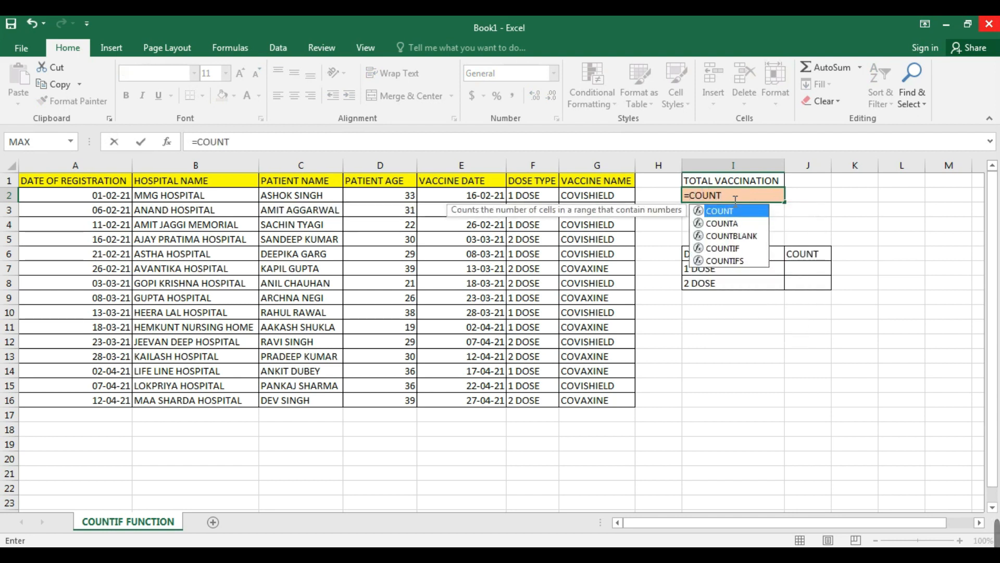
key("Down")
key("Down")
key("Down")
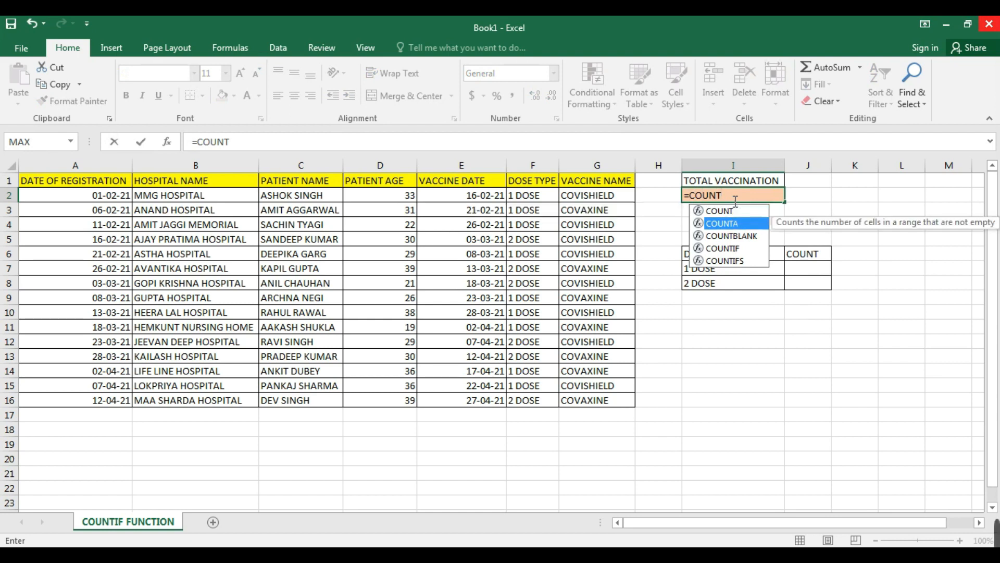
key("Up")
key("Up")
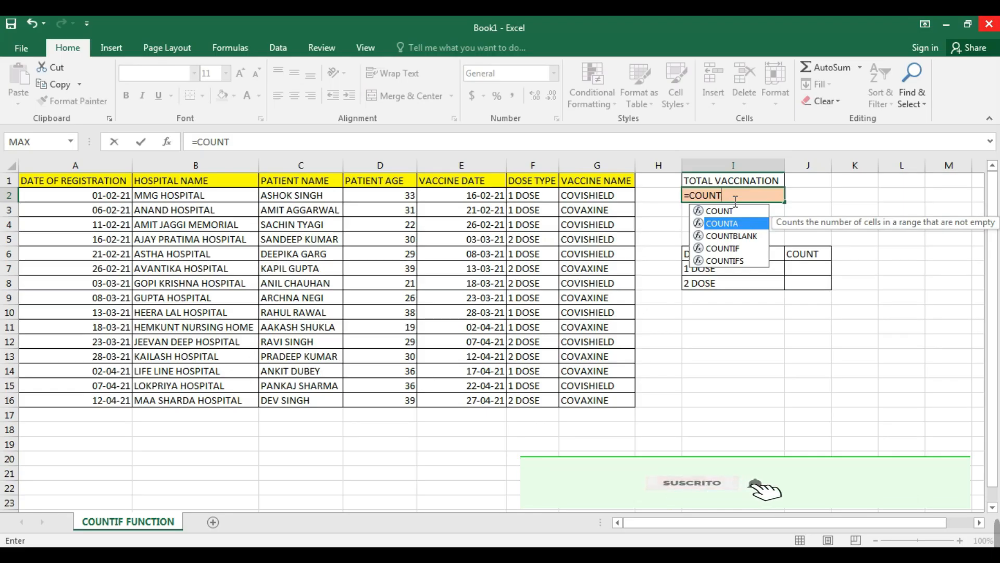
key("Tab")
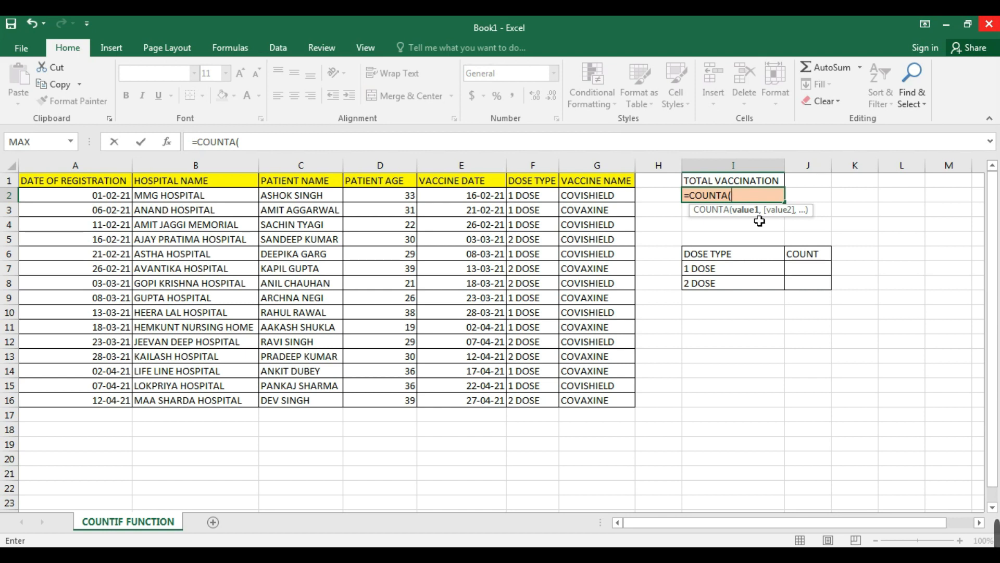
left_click(319, 198)
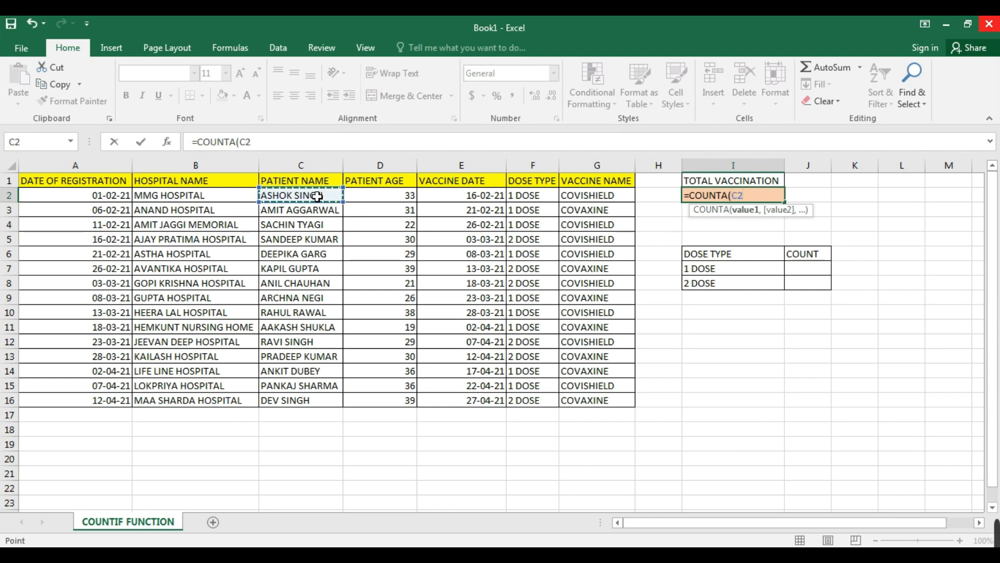
left_click_drag(318, 196, 333, 401)
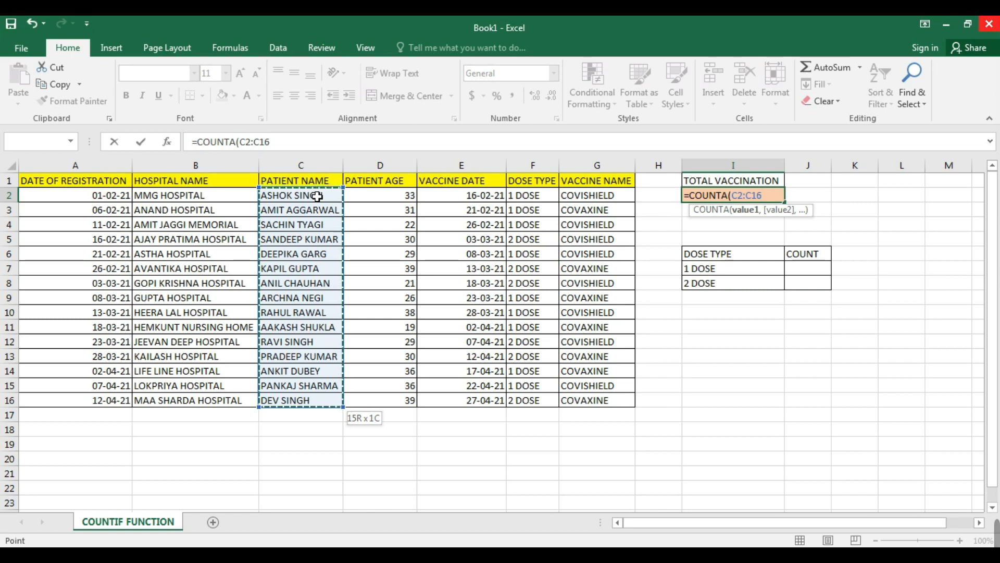
type(")")
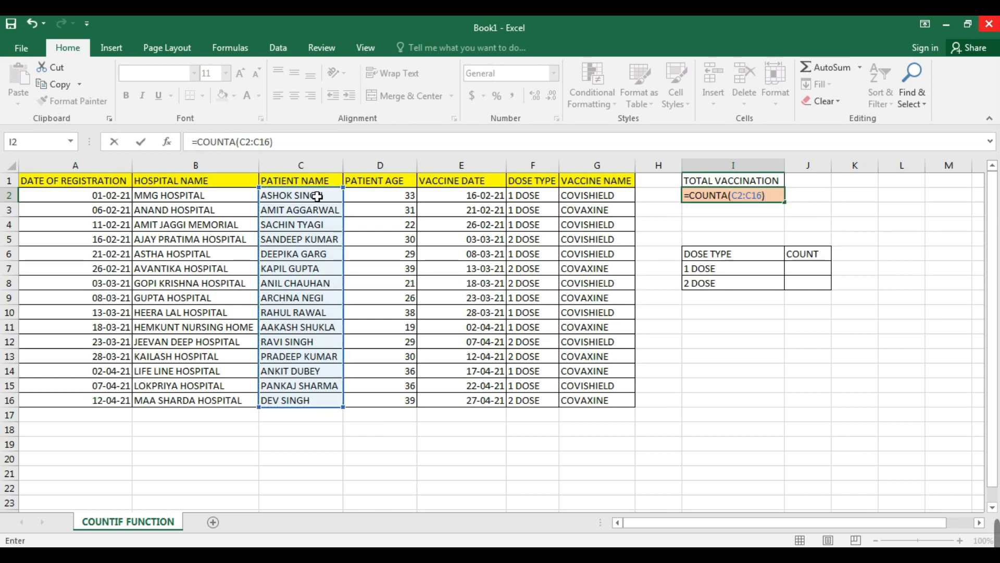
key("ctrl+Return")
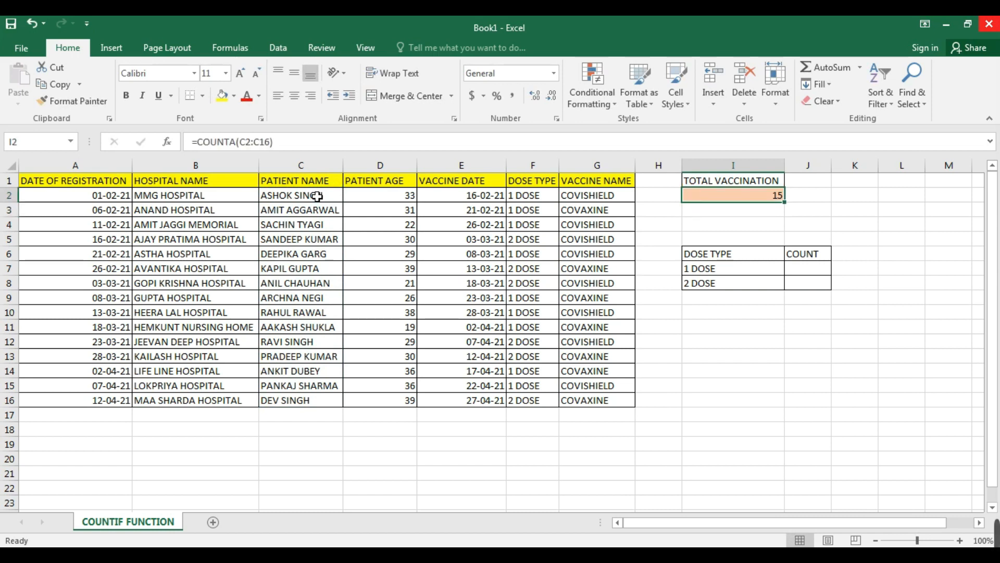
Count the 1 DOSE records in the summary table's cell J7 with the formula =COUNTIF(F2:F16,I7)
key("Down")
key("Down")
key("Down")
key("Down")
key("Down")
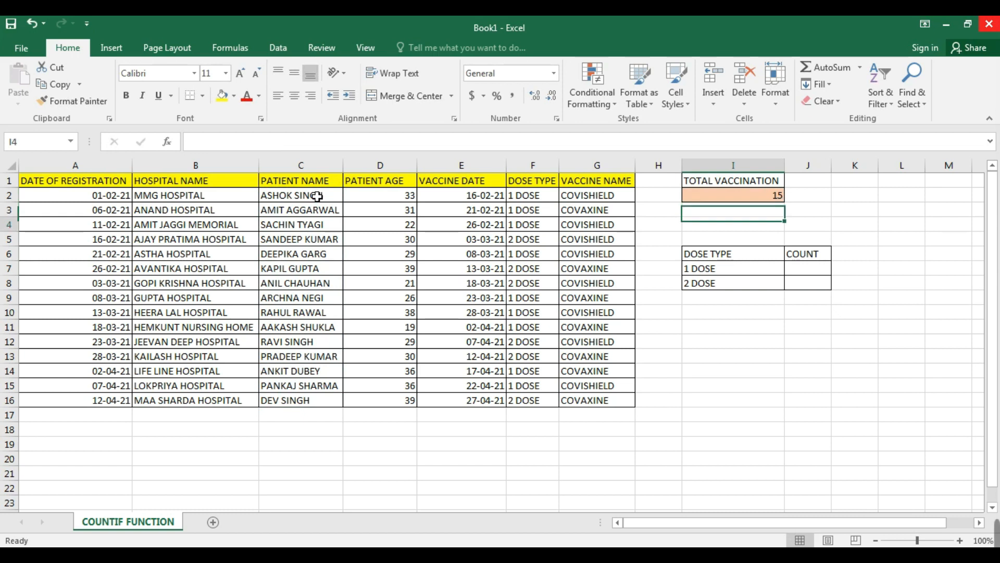
key("Right")
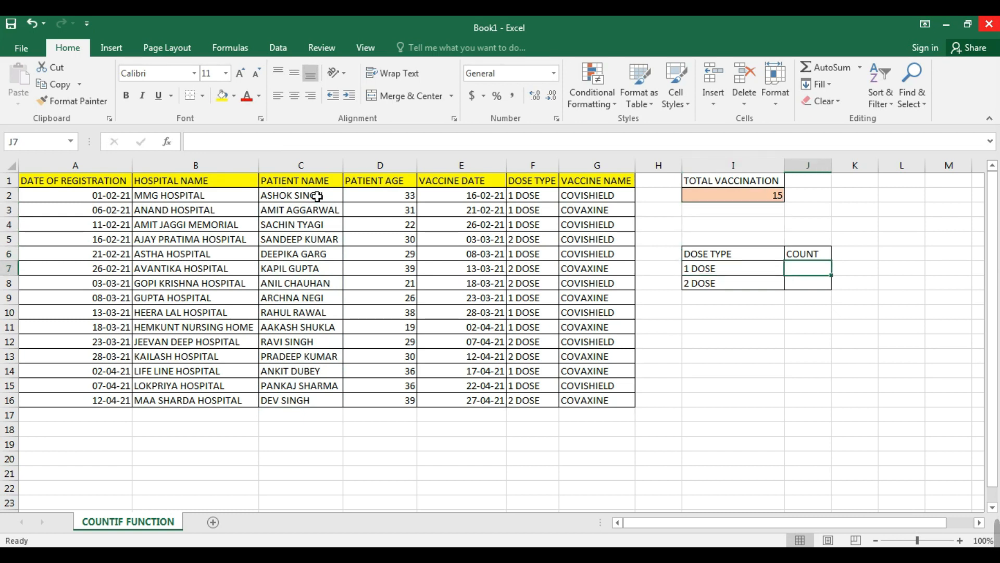
key("Left")
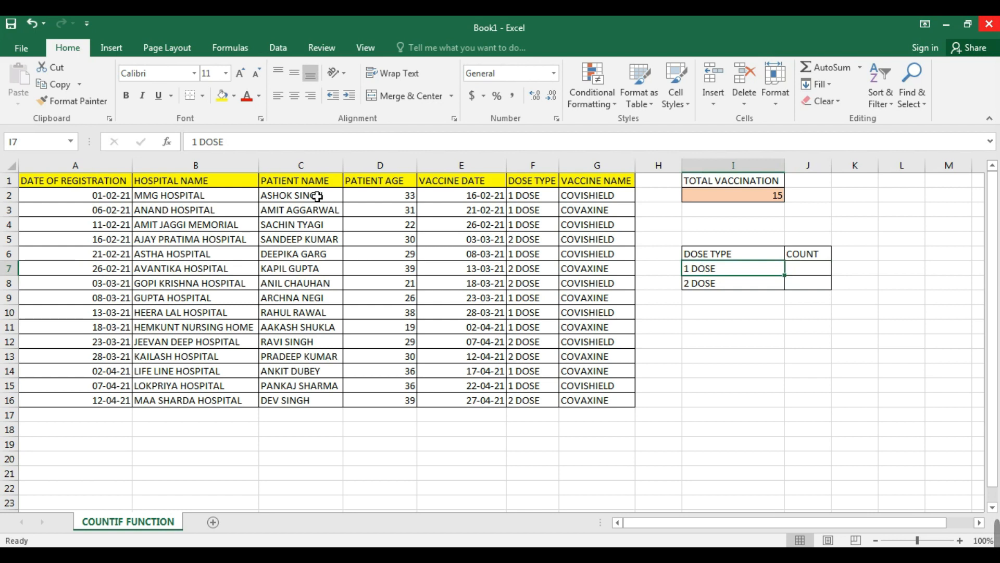
key("Down")
key("Up")
key("Down")
key("Up")
key("Right")
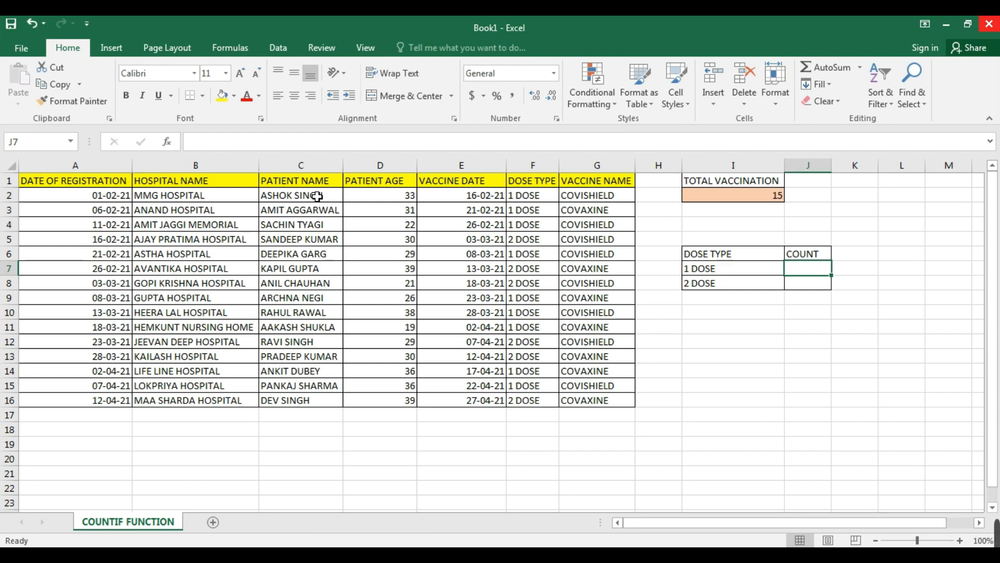
type("=C")
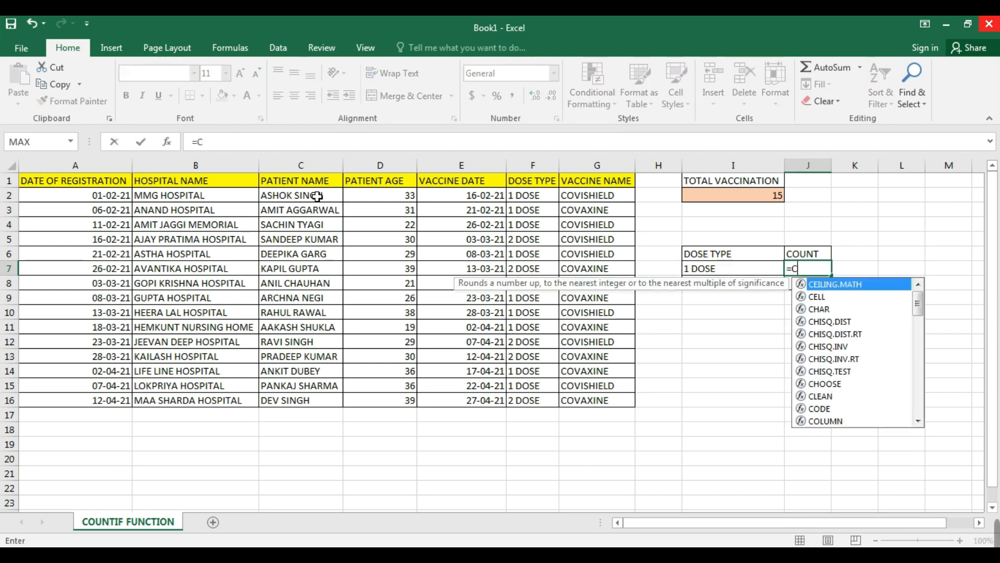
type("OUNTIF")
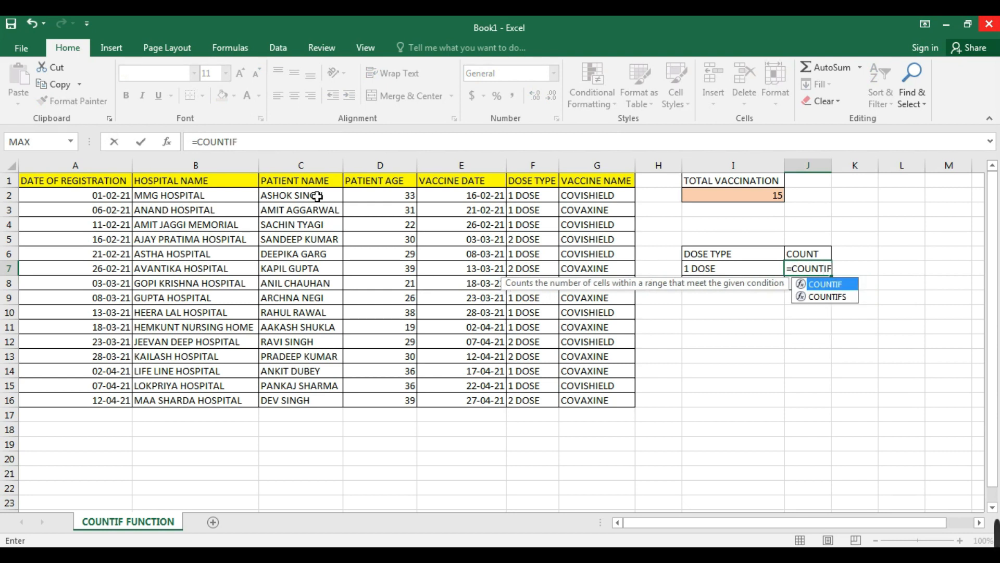
type("(")
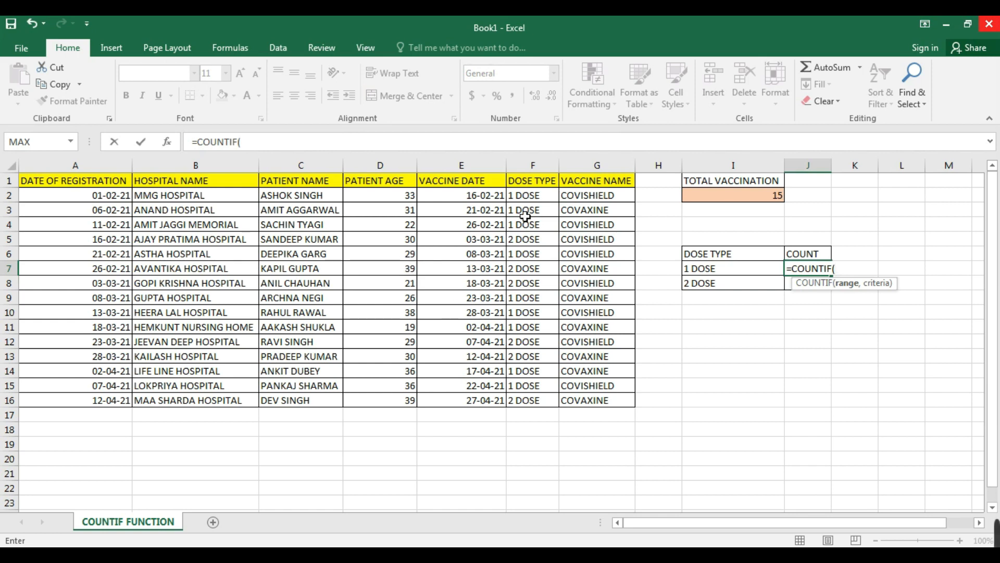
left_click(536, 195)
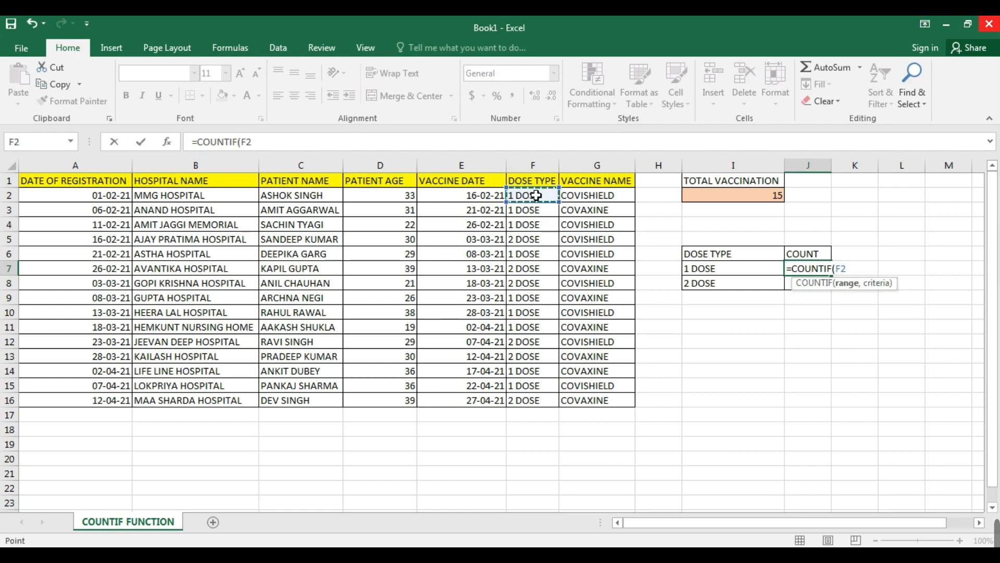
left_click_drag(536, 195, 536, 400)
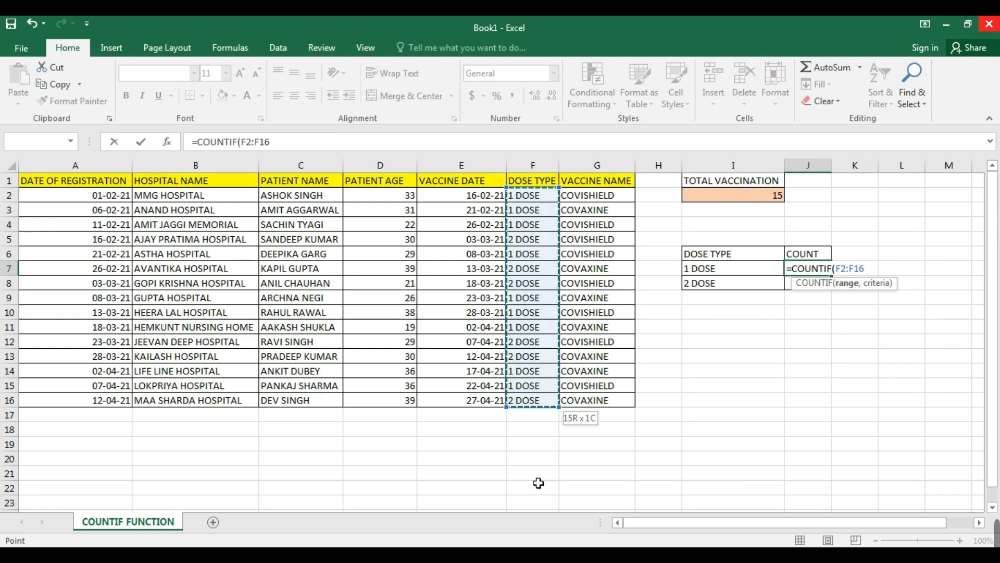
type(",")
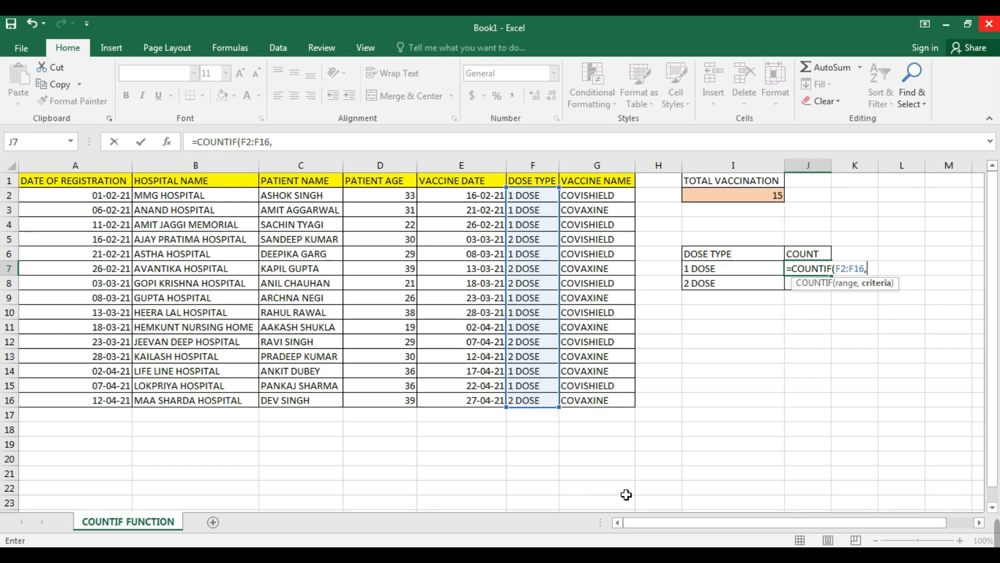
left_click(726, 269)
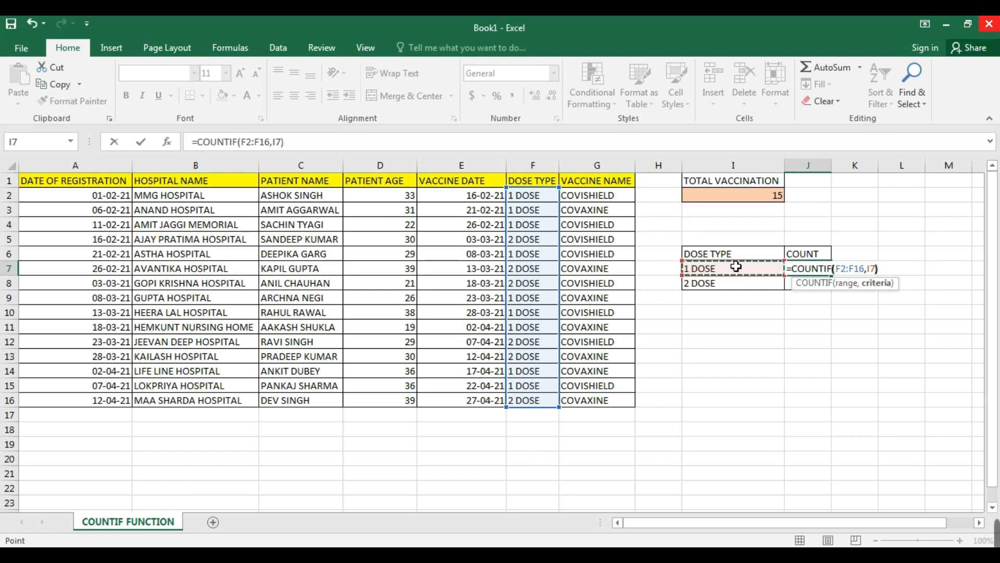
key("Return")
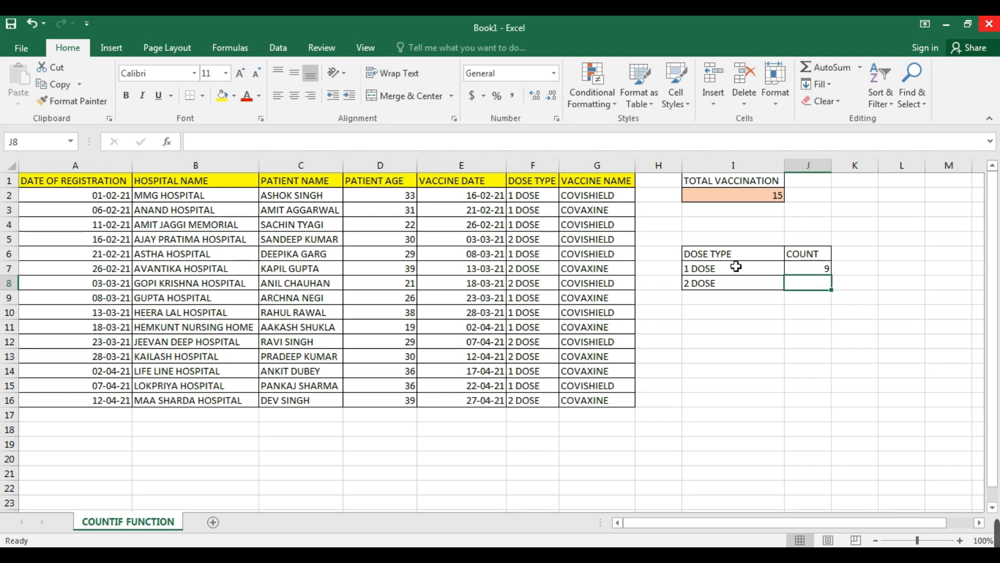
Count the 2 DOSE records in cell J8 with a COUNTIF formula using range F2:F16 and criteria I8
type("=CO")
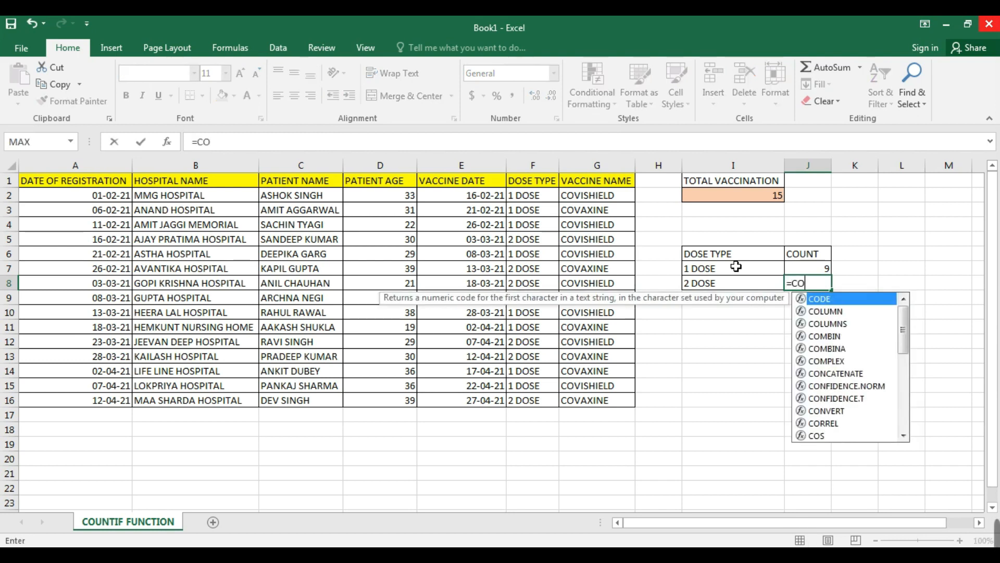
type("UNT")
key("Down")
key("Down")
key("Down")
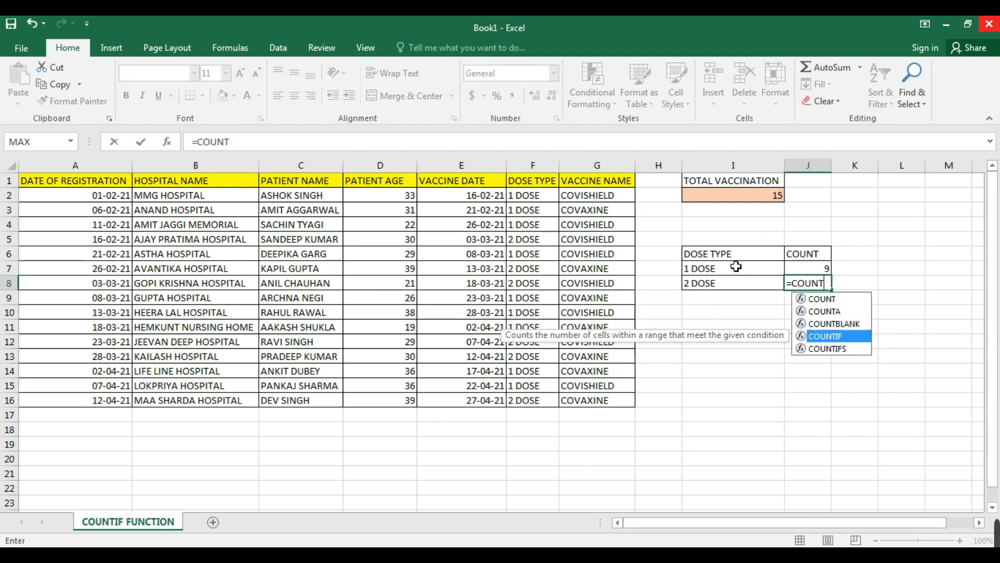
key("Tab")
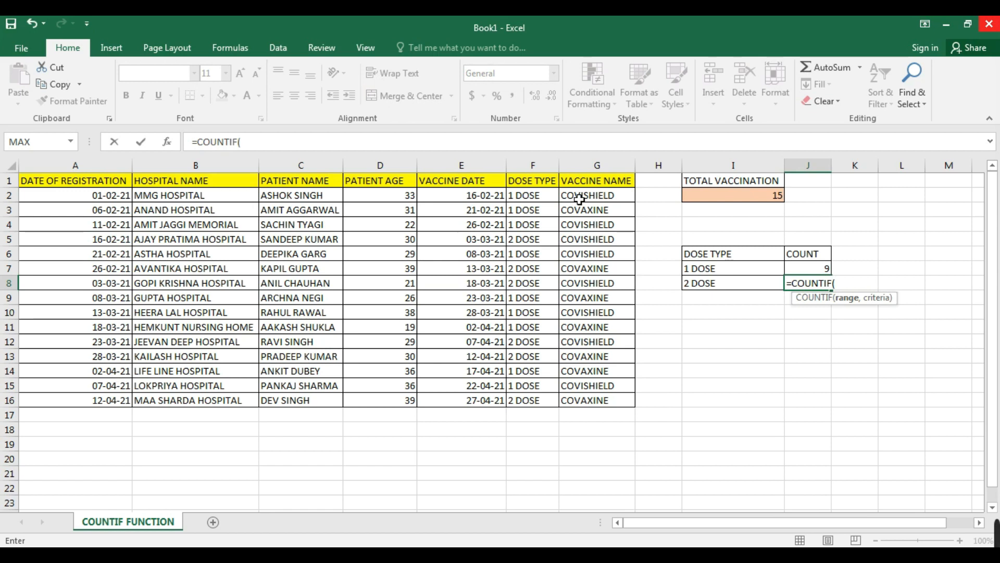
left_click_drag(539, 191, 535, 405)
type(",")
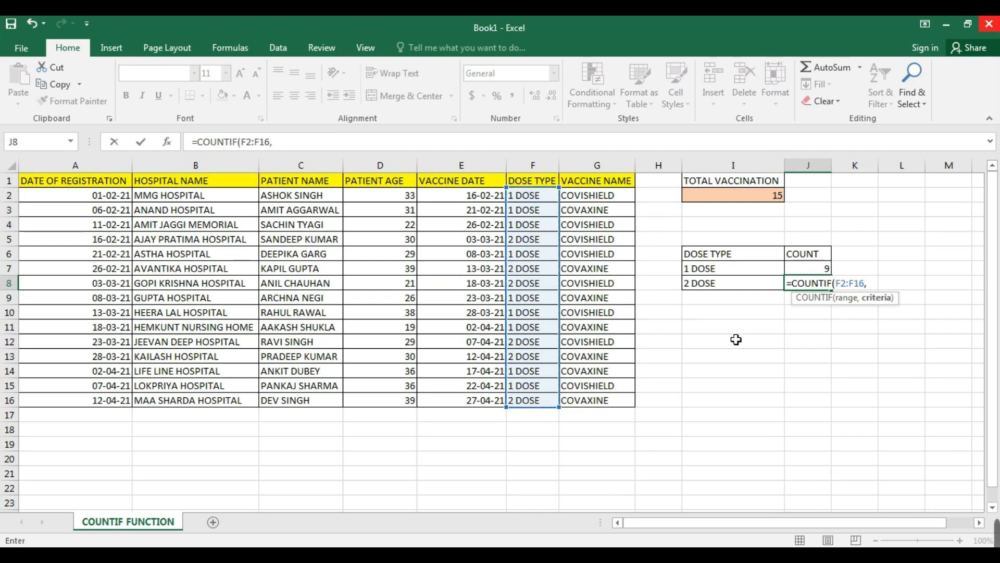
left_click(719, 284)
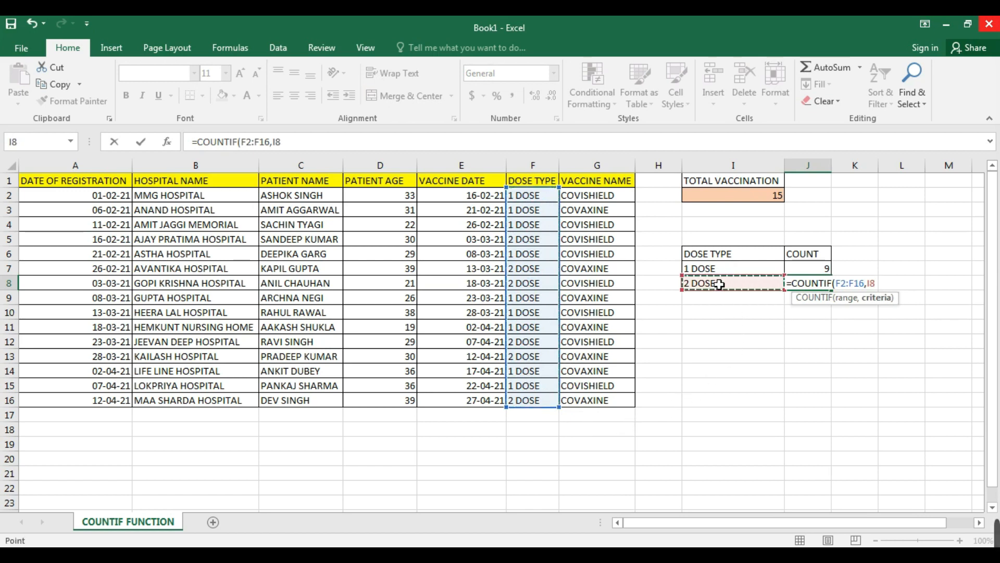
key("Return")
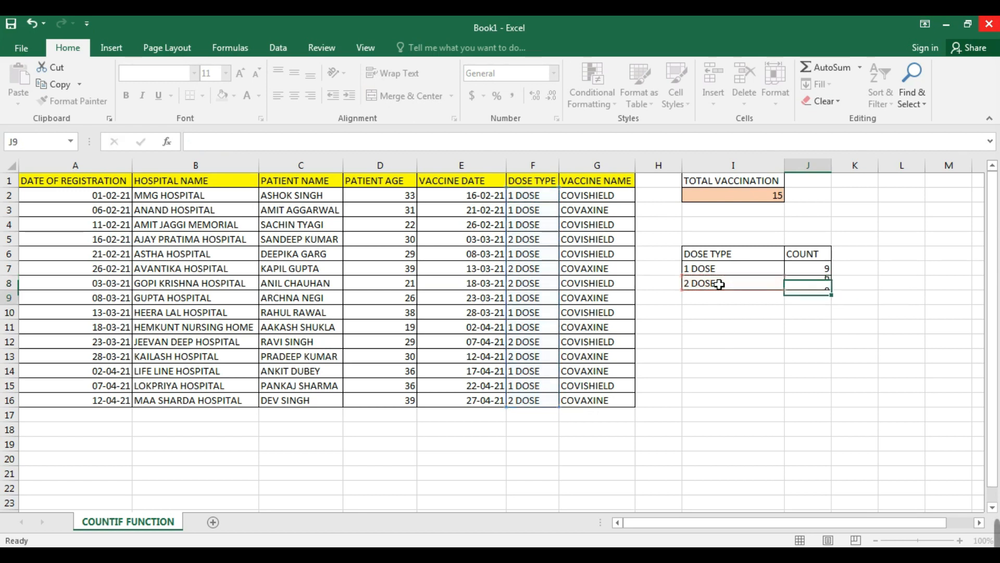